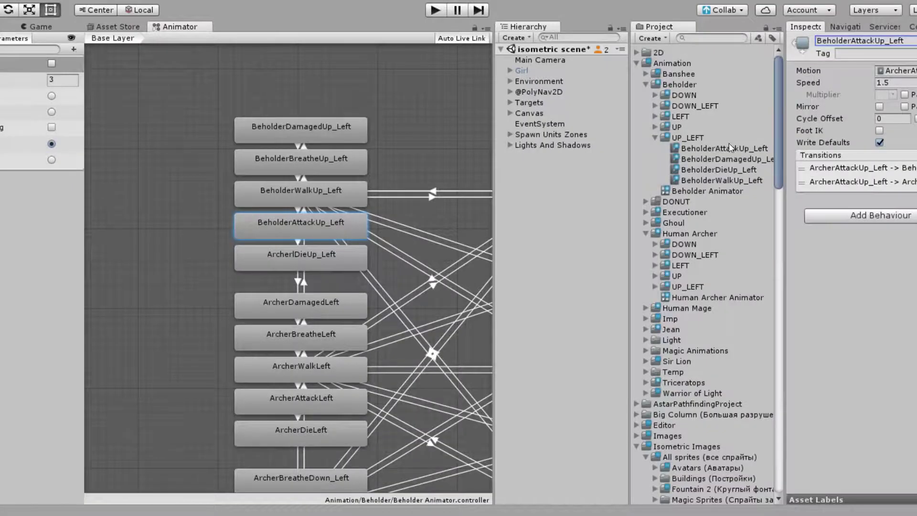
# Rename the ArcherlDieUp_Left state in the Beholder animator to BeholderlDieUp_Left.
pyautogui.click(329, 253)
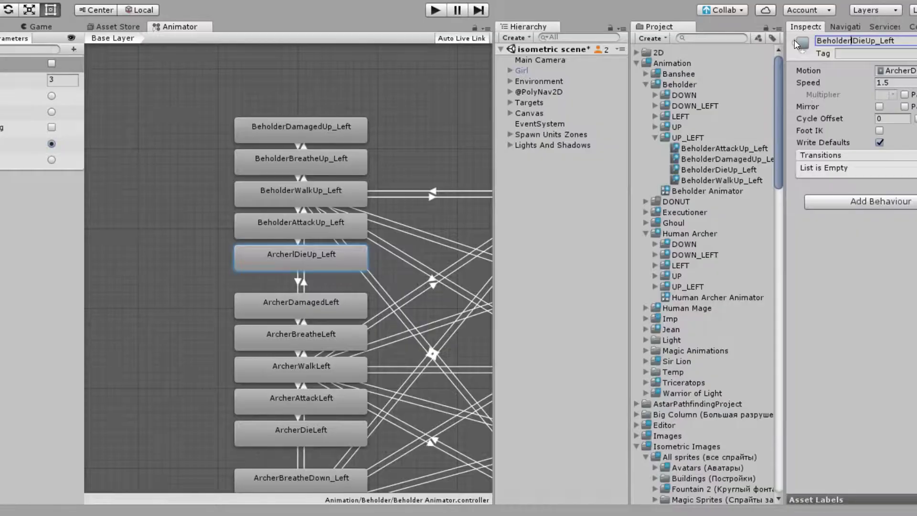
pyautogui.press('Return')
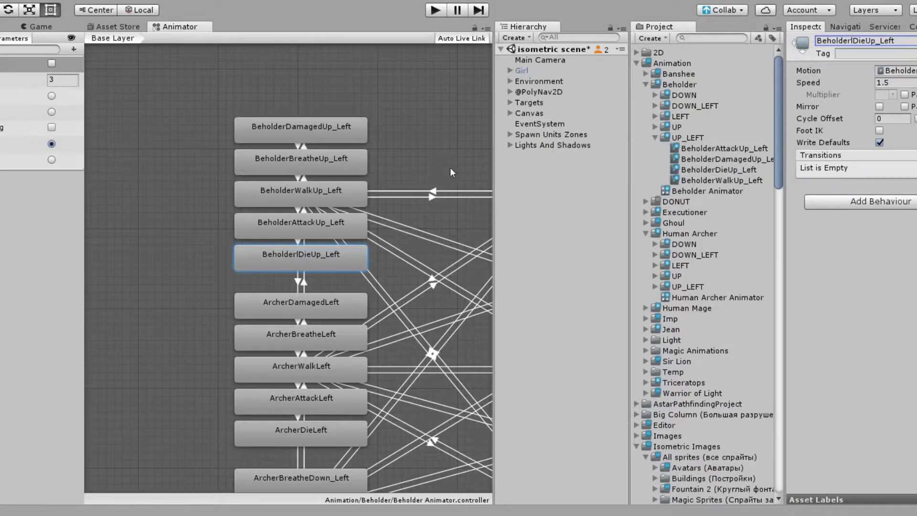
pyautogui.moveTo(449, 168); pyautogui.dragTo(340, 174, button='middle')
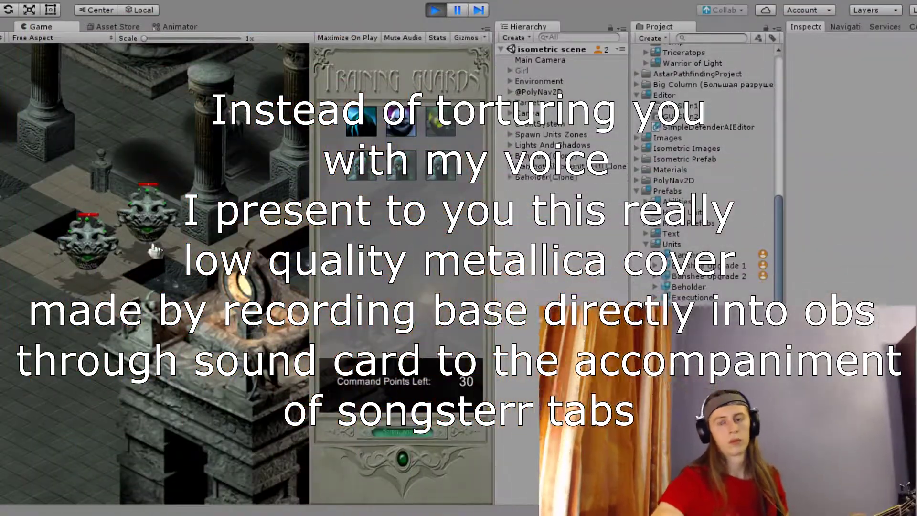
# Close the Training Guards panel to start the guard battle.
pyautogui.click(426, 435)
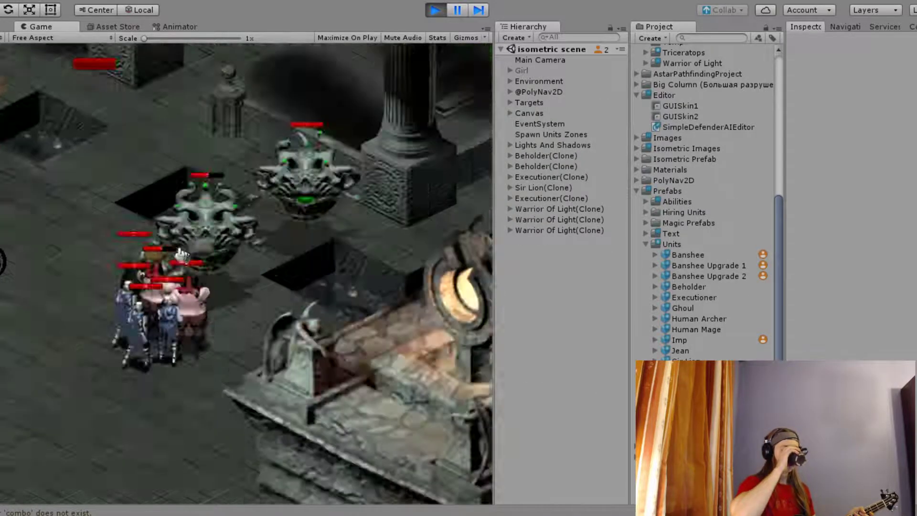
pyautogui.scroll(5, 180, 253)
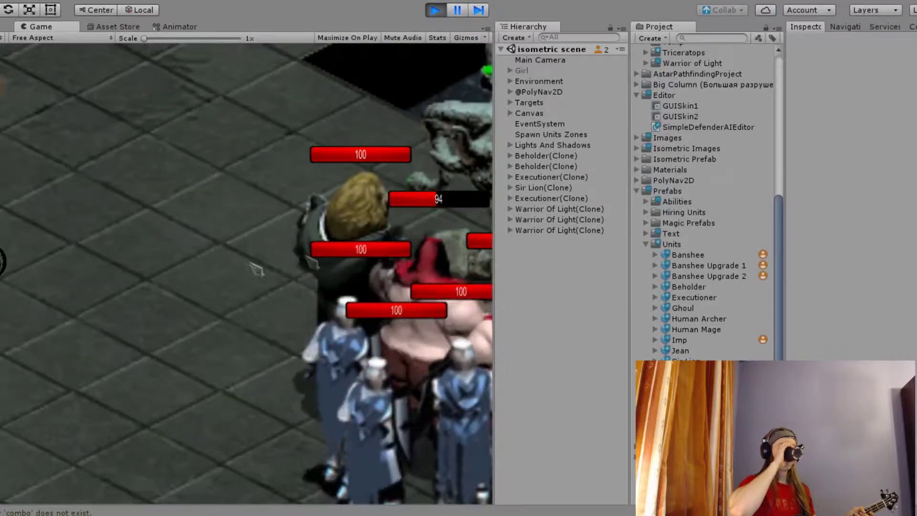
pyautogui.scroll(3, 482, 58)
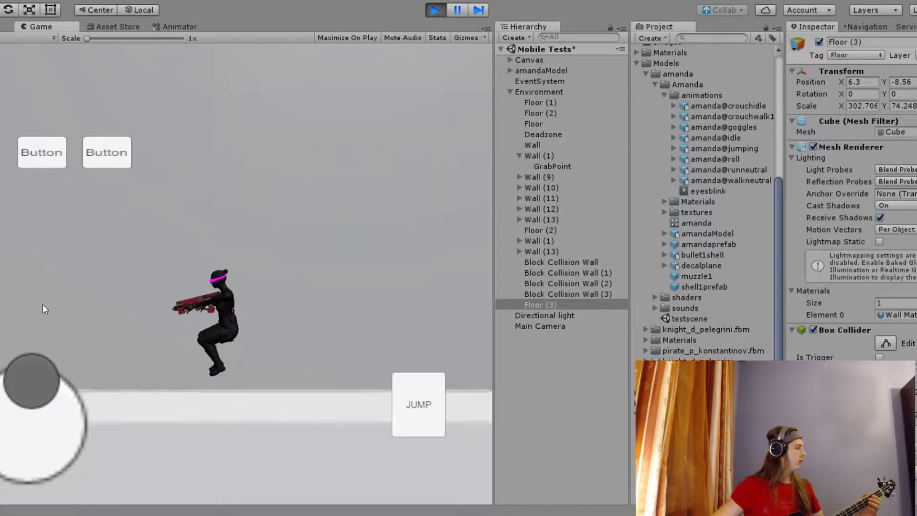
# Walk the character to the wall, jump, hang on the ledges and climb up onto the higher wall.
pyautogui.moveTo(42, 304); pyautogui.dragTo(16, 304)
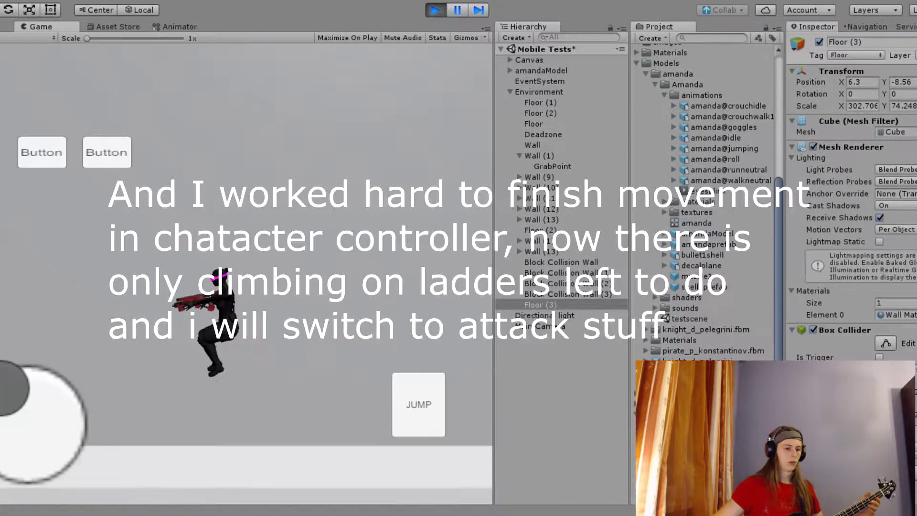
pyautogui.moveTo(15, 387); pyautogui.dragTo(15, 387)
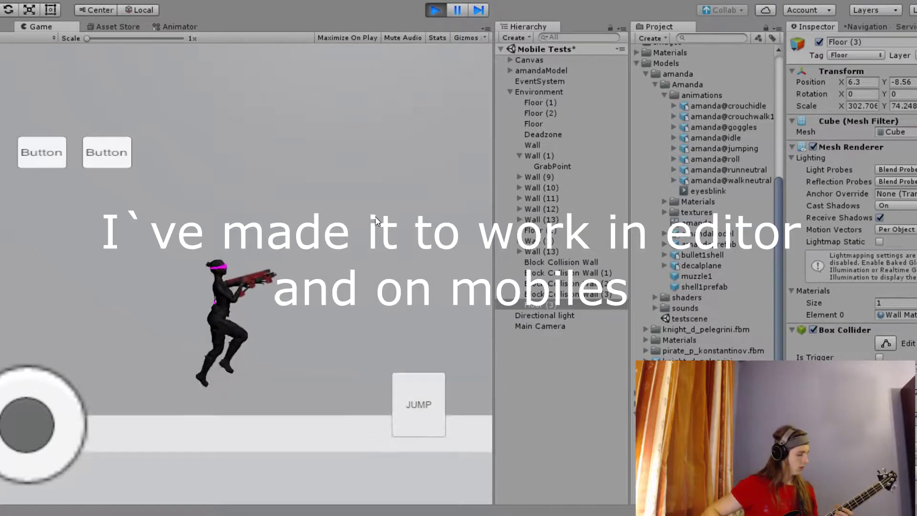
pyautogui.press('space')
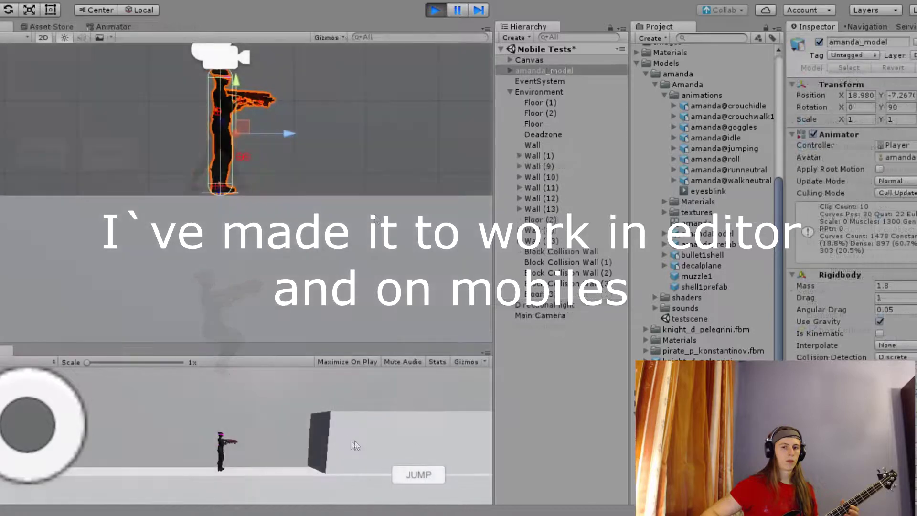
pyautogui.click(413, 475)
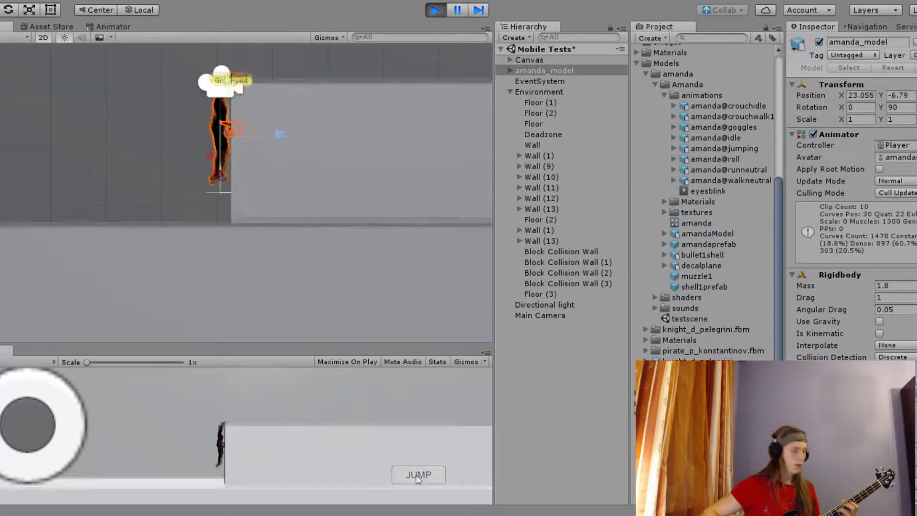
pyautogui.click(418, 475)
pyautogui.click(420, 475)
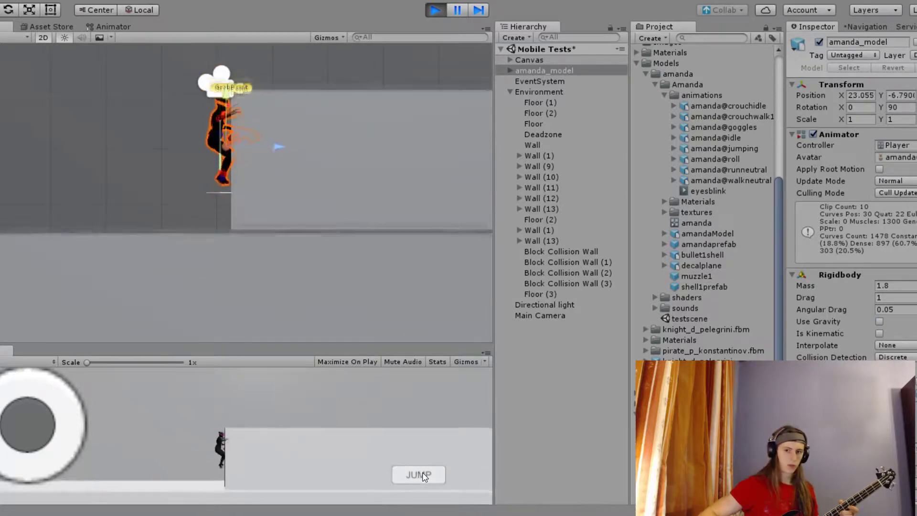
pyautogui.click(422, 474)
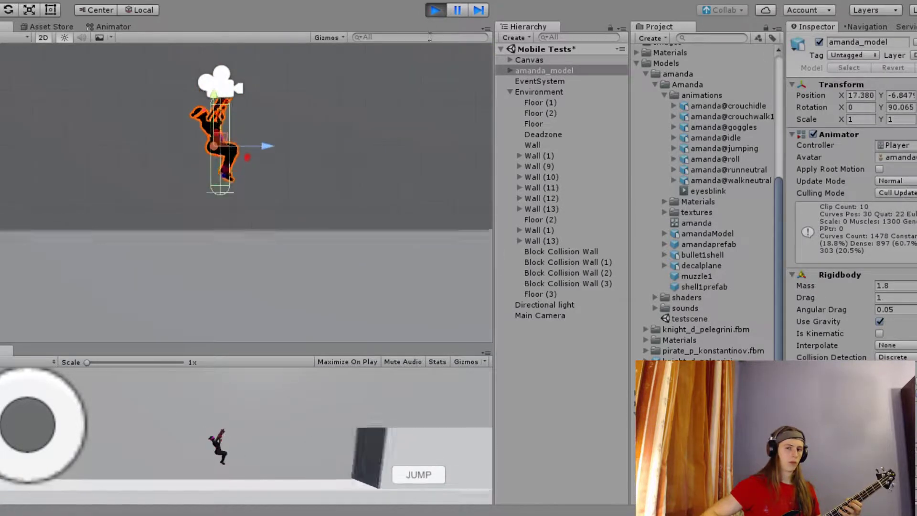
# Stop the playtest and look over amandaModel's components in the Inspector.
pyautogui.click(435, 10)
pyautogui.scroll(-3, 891, 312)
pyautogui.scroll(-4, 890, 312)
pyautogui.scroll(-3, 891, 313)
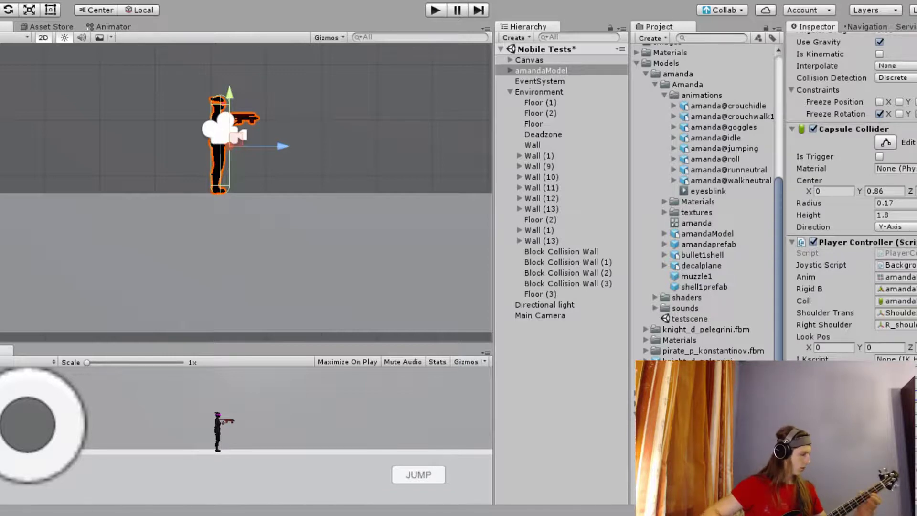
# Publish Mobile Tests.unity, IKHandler.cs and PlayerController.cs to Collab, then play the scene.
pyautogui.click(731, 13)
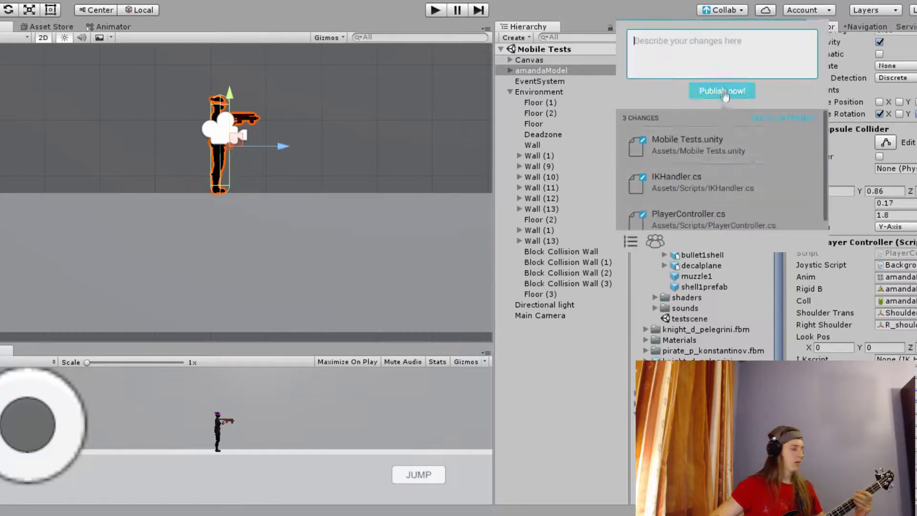
pyautogui.click(723, 92)
pyautogui.hotkey('ctrl', 'p')
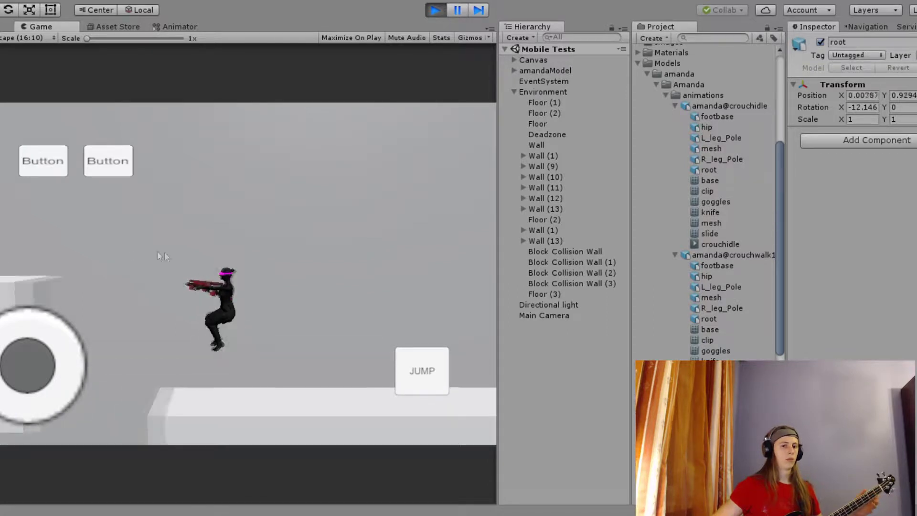
# Jump the character at the wall and climb it up onto the ledge.
pyautogui.click(433, 375)
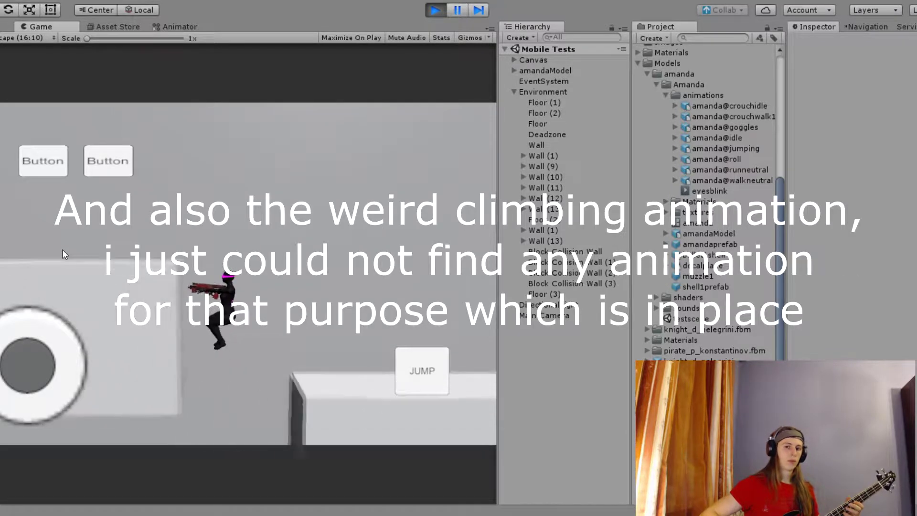
pyautogui.click(407, 384)
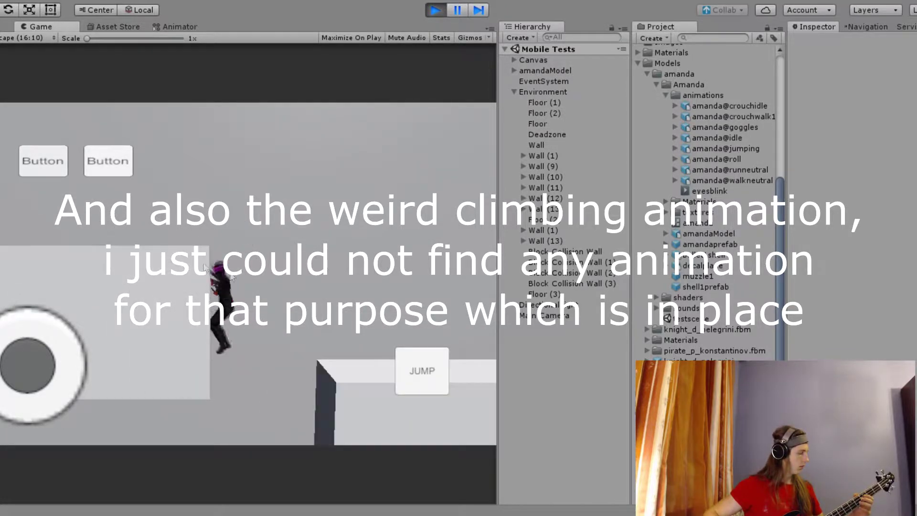
pyautogui.click(419, 376)
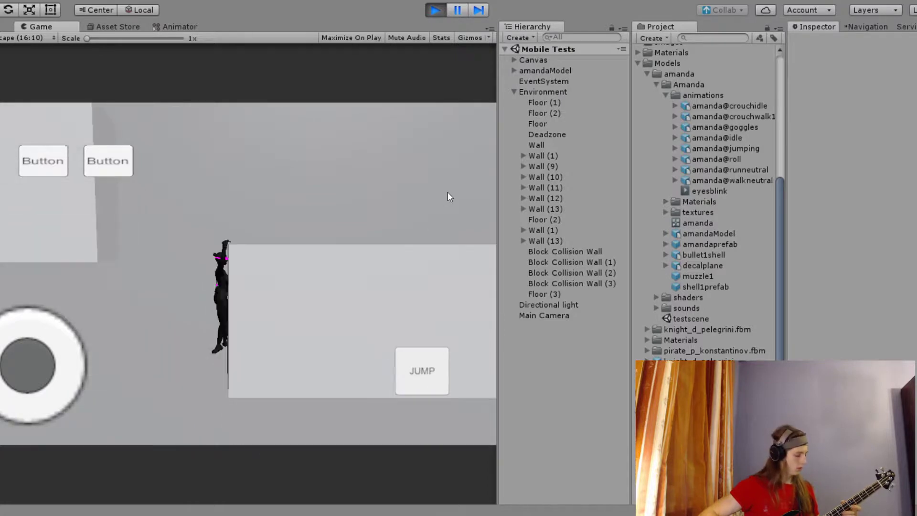
pyautogui.click(423, 377)
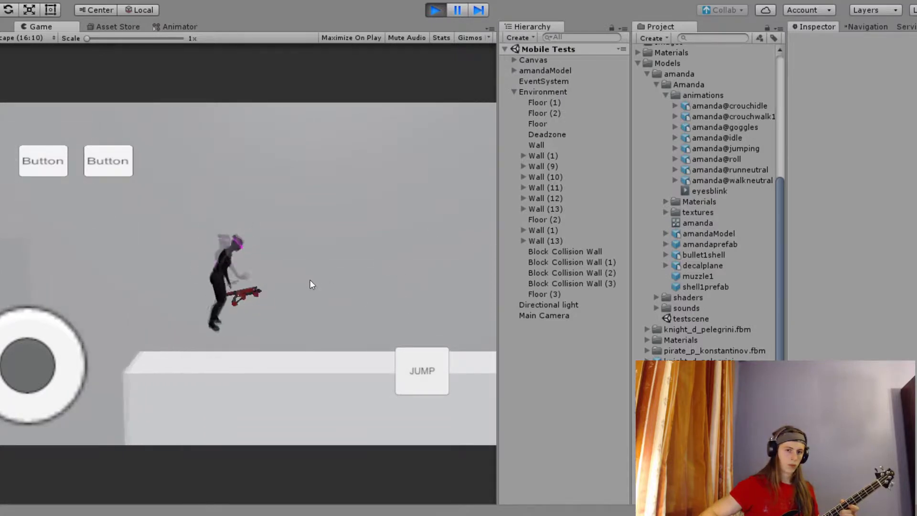
# Leap repeatedly and steer the character left with the on-screen joystick.
pyautogui.click(403, 371)
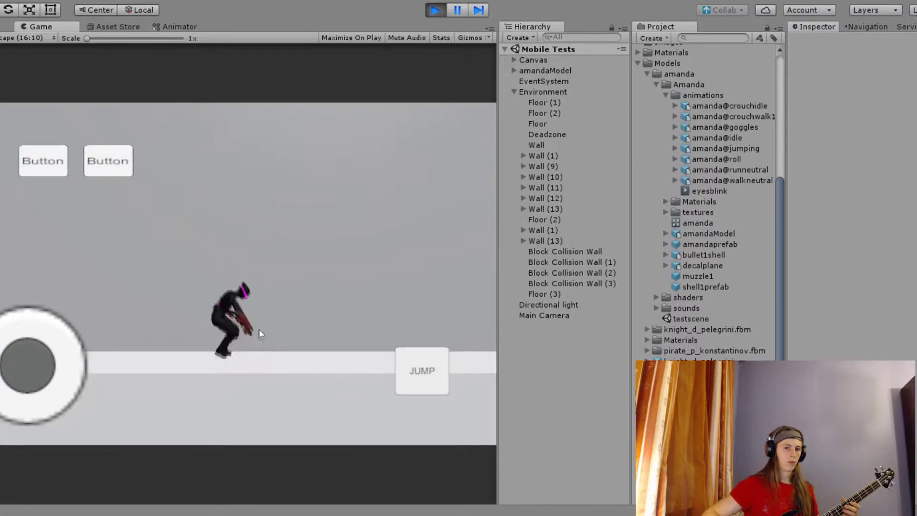
pyautogui.click(397, 379)
pyautogui.click(427, 377)
pyautogui.moveTo(27, 365)
pyautogui.mouseDown()
pyautogui.moveTo(38, 279)
pyautogui.moveTo(102, 209)
pyautogui.mouseUp()
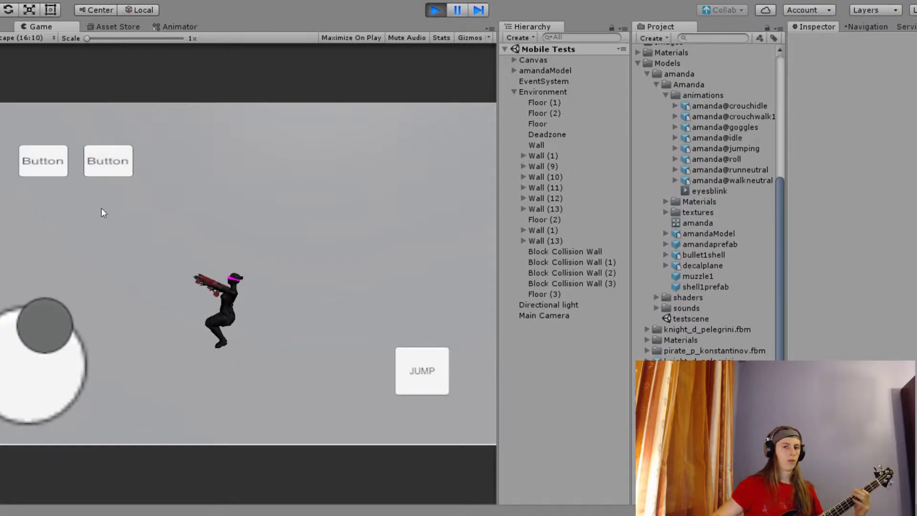
pyautogui.moveTo(101, 210); pyautogui.dragTo(93, 203)
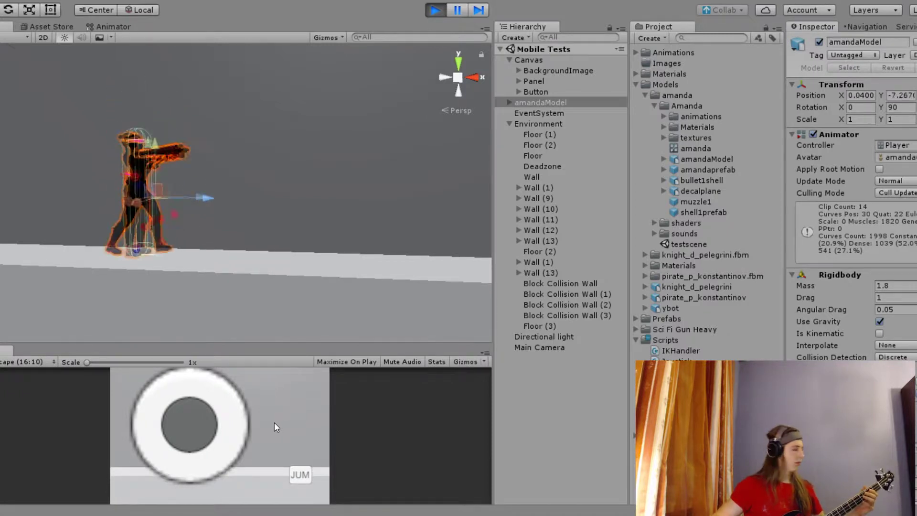
# Maximize the Game view so it fills the editor area.
pyautogui.hotkey('shift', 'space')
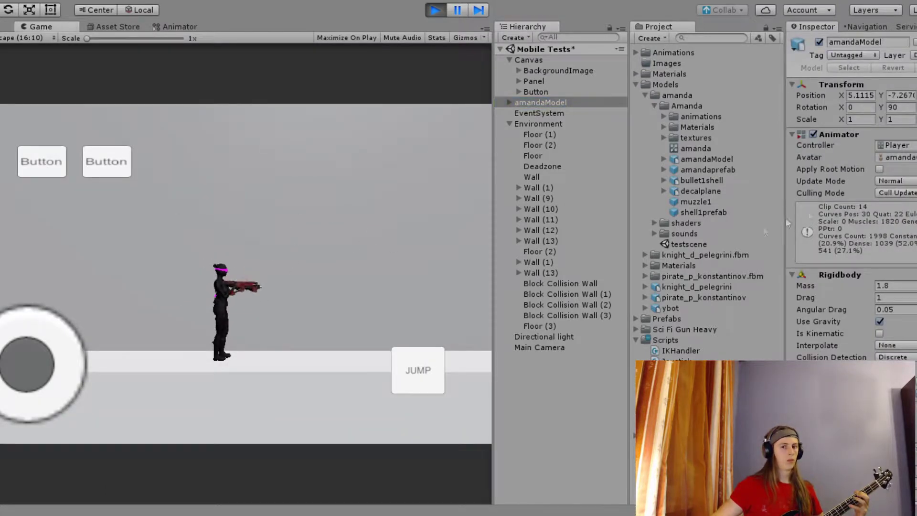
pyautogui.scroll(-5, 899, 233)
pyautogui.scroll(-5, 899, 233)
pyautogui.scroll(-5, 898, 233)
# Jump between ledges until the character grabs the tall wall's edge, then stop the game.
pyautogui.press('space')
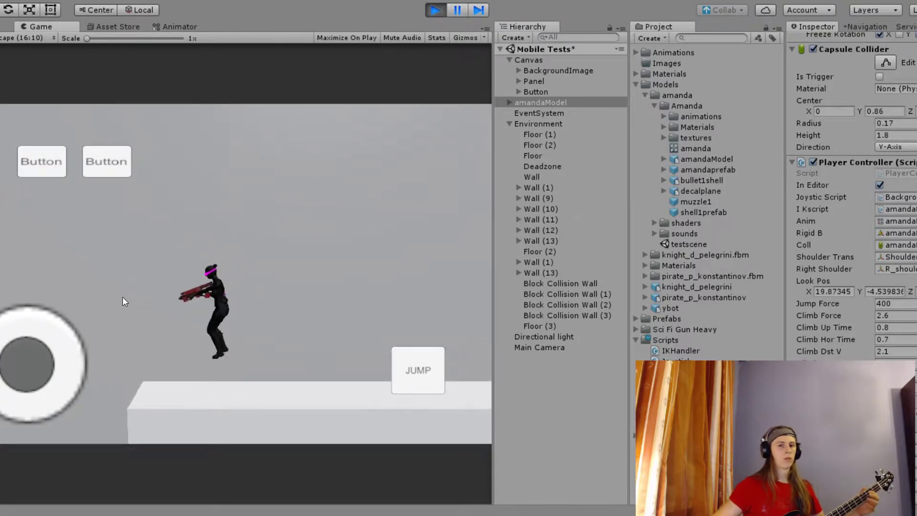
pyautogui.press('space')
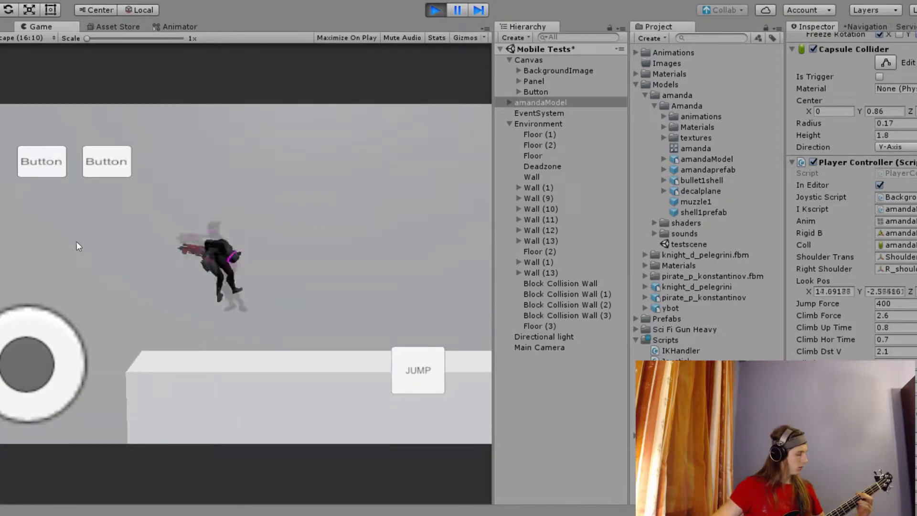
pyautogui.press('space')
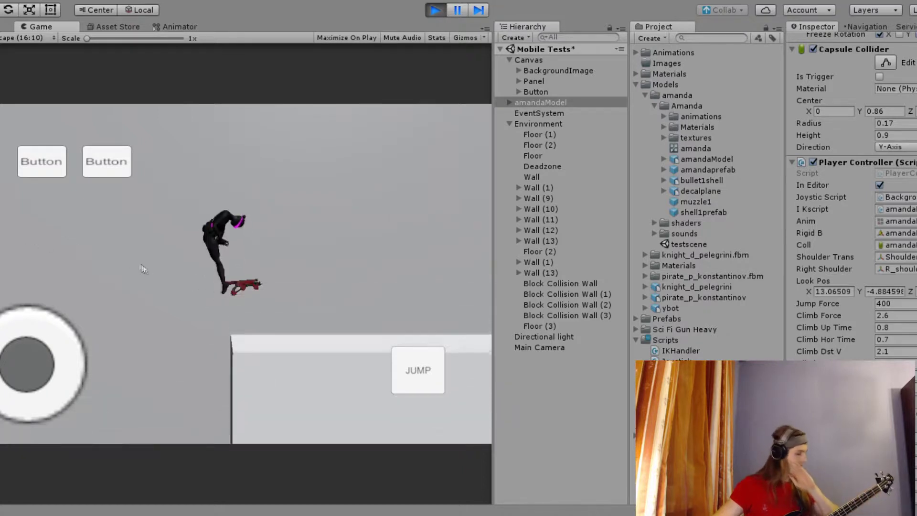
pyautogui.press('space')
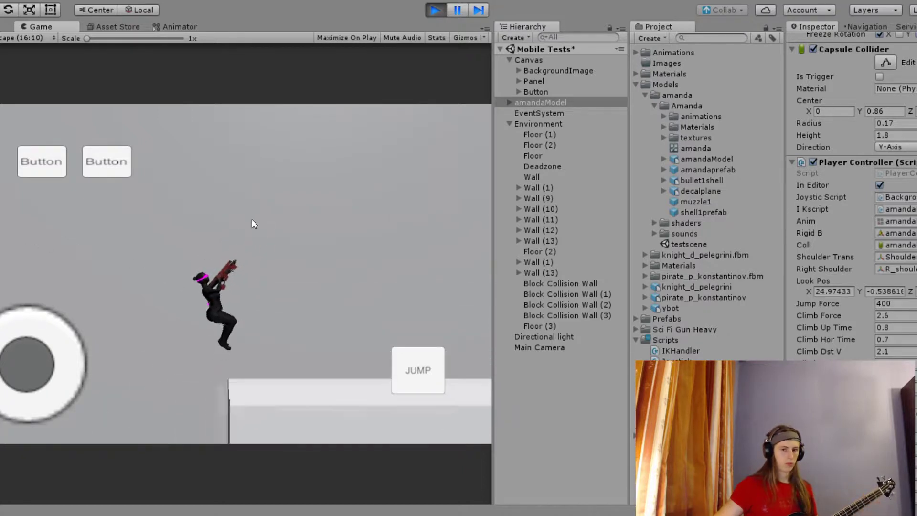
pyautogui.press('space')
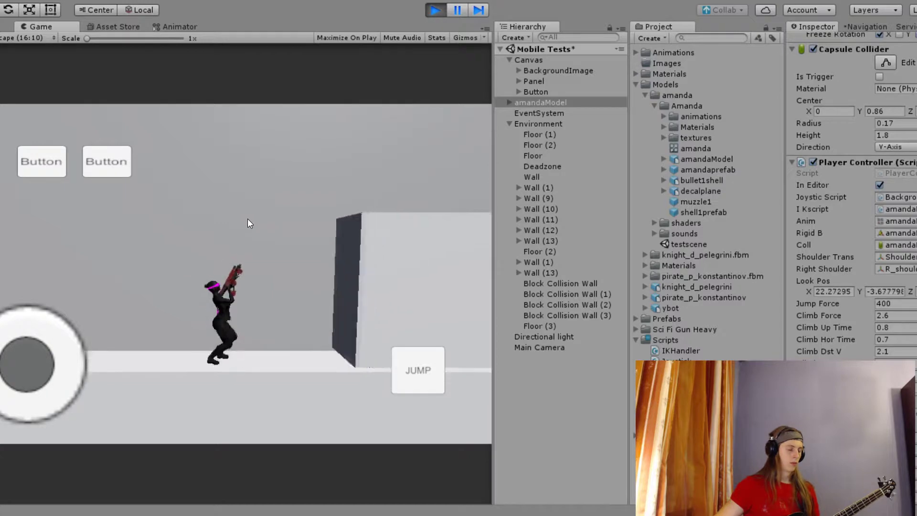
pyautogui.press('space')
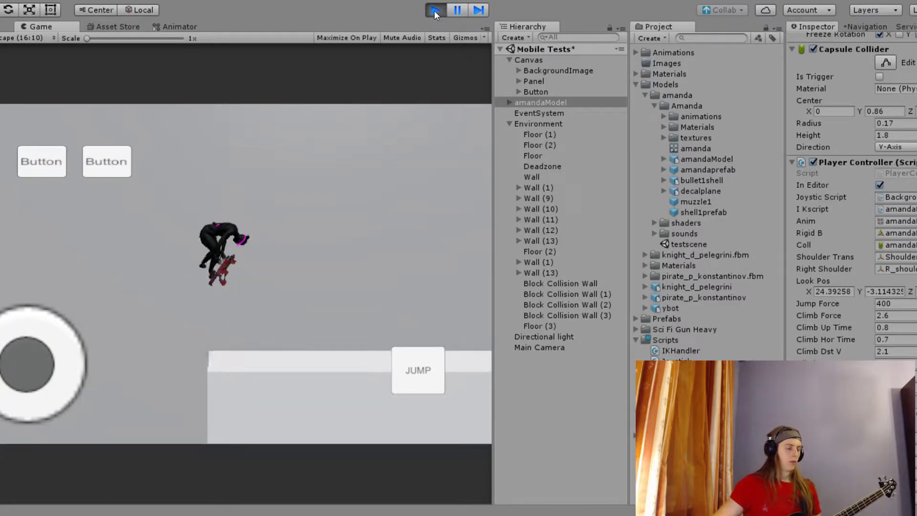
pyautogui.click(434, 11)
# Review PlayerController.cs from its fields down to the collapsed methods, then select amandaModel in Unity.
pyautogui.hotkey('alt', 'Tab')
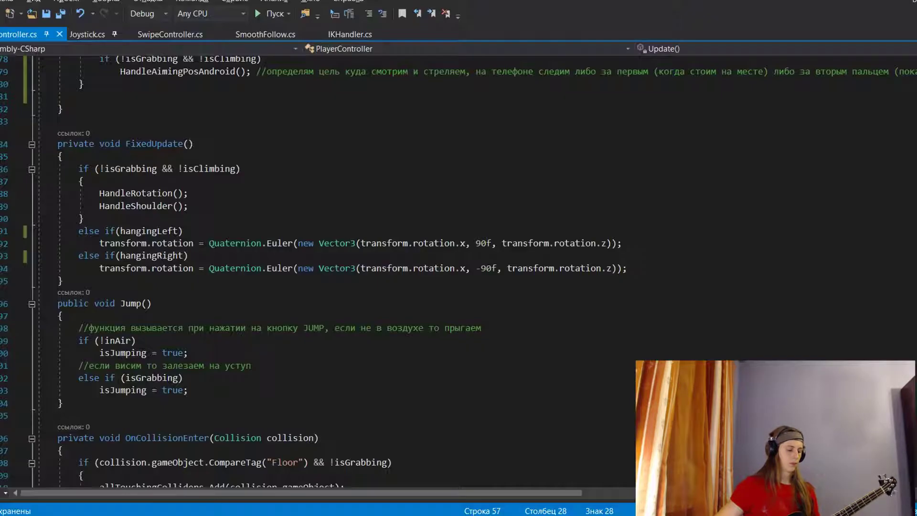
pyautogui.scroll(18, 315, 267)
pyautogui.scroll(7, 315, 268)
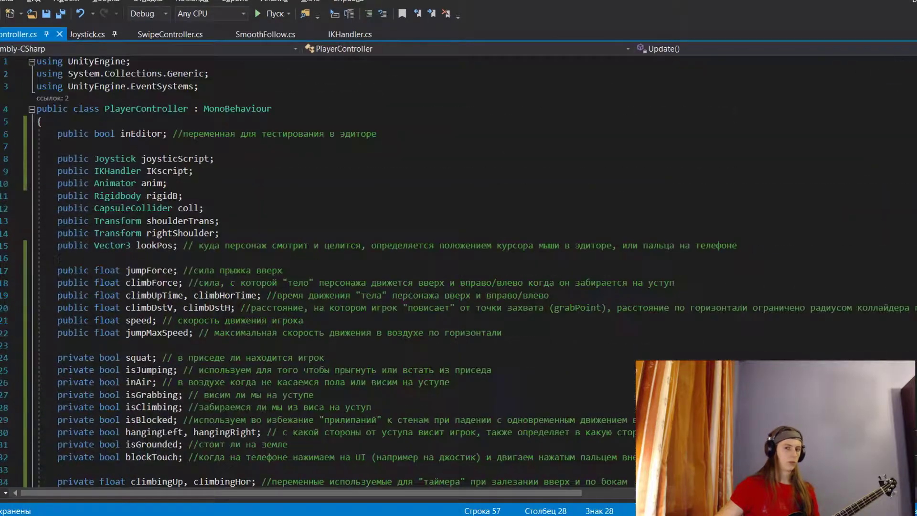
pyautogui.scroll(-6, 315, 267)
pyautogui.scroll(-10, 315, 267)
pyautogui.scroll(-15, 315, 268)
pyautogui.scroll(-10, 315, 267)
pyautogui.scroll(-10, 315, 267)
pyautogui.scroll(-10, 315, 267)
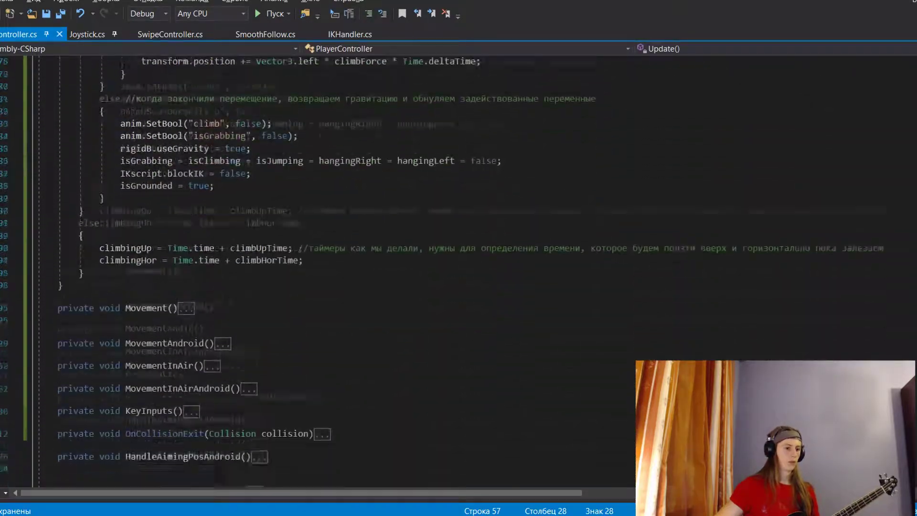
pyautogui.scroll(-8, 316, 267)
pyautogui.scroll(2, 315, 267)
pyautogui.scroll(1, 315, 267)
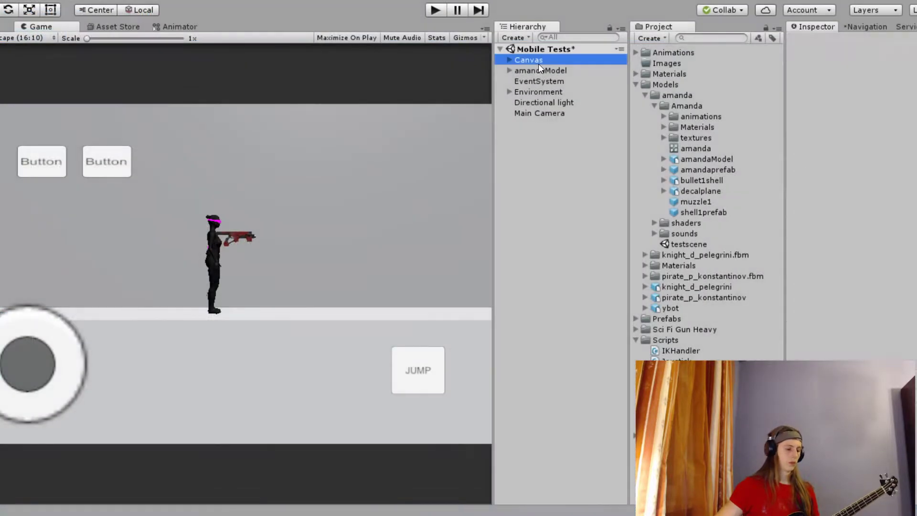
pyautogui.click(539, 70)
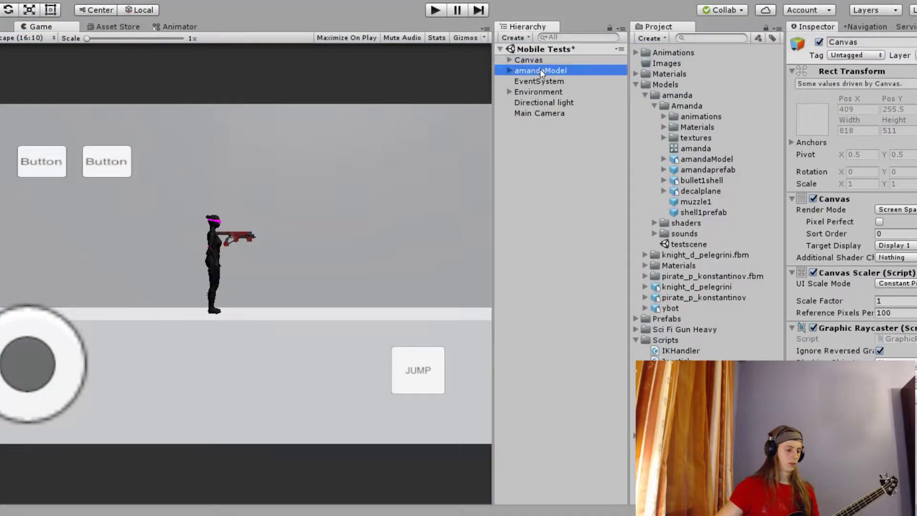
# Playtest the character in the Mobile Tests scene, then stop the game.
pyautogui.scroll(-4, 830, 300)
pyautogui.scroll(-1, 859, 335)
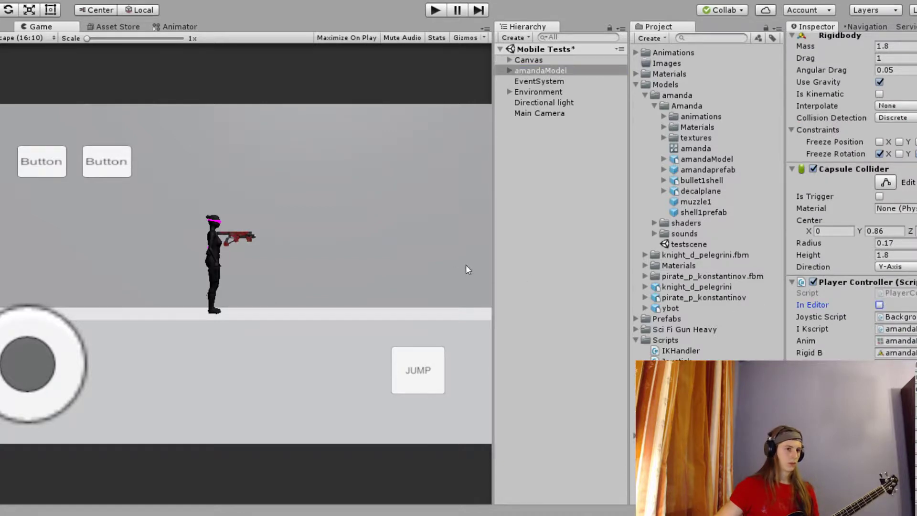
pyautogui.click(434, 13)
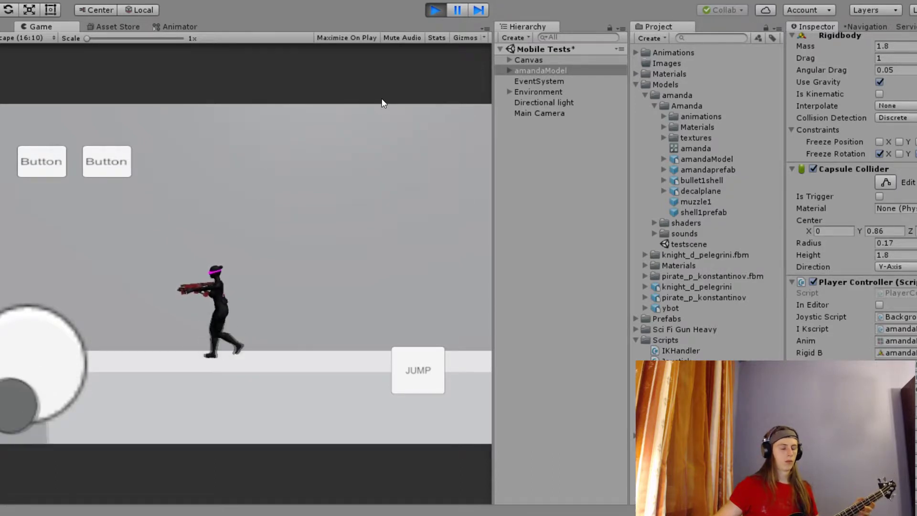
pyautogui.click(442, 11)
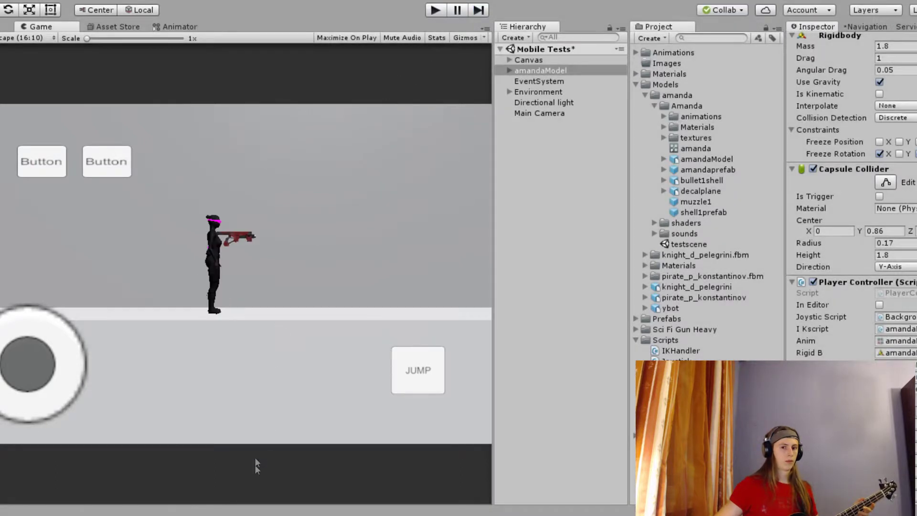
# Play and stop once more, then follow the 'squat' Console warning to its PlayerController line.
pyautogui.click(435, 14)
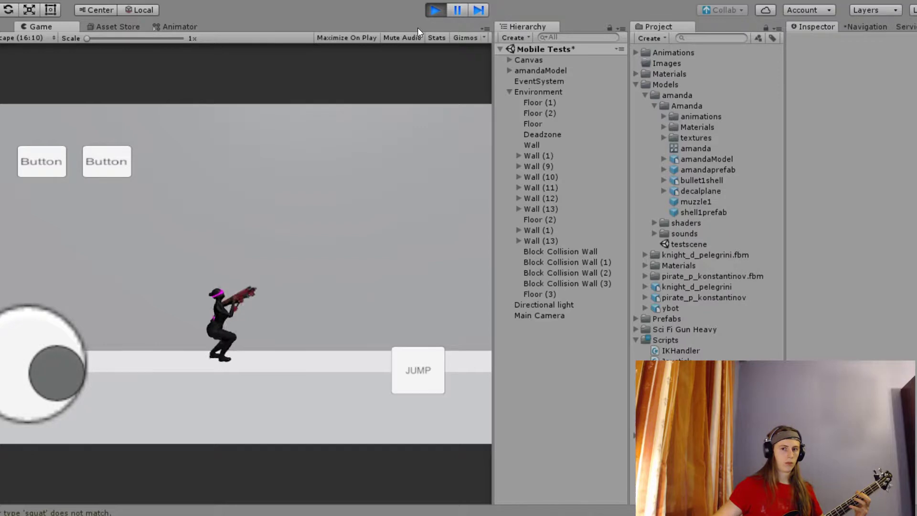
pyautogui.hotkey('ctrl', 'p')
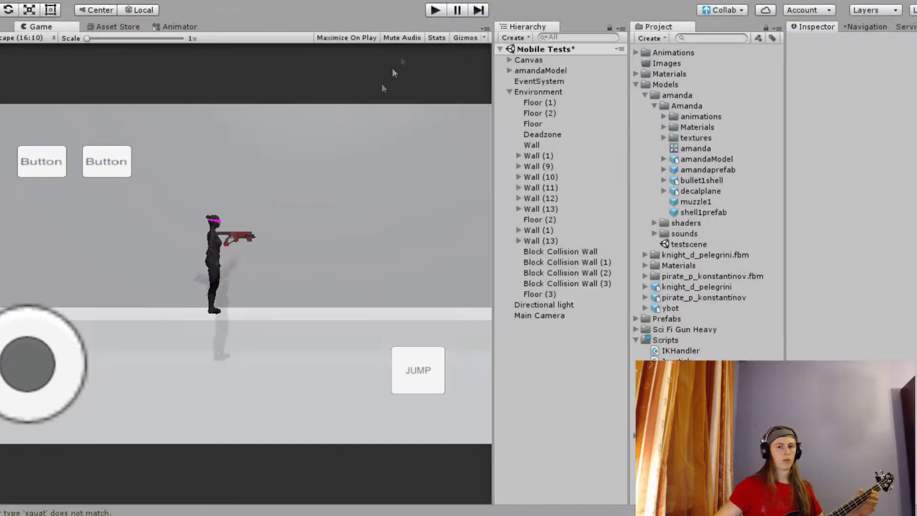
pyautogui.click(42, 510)
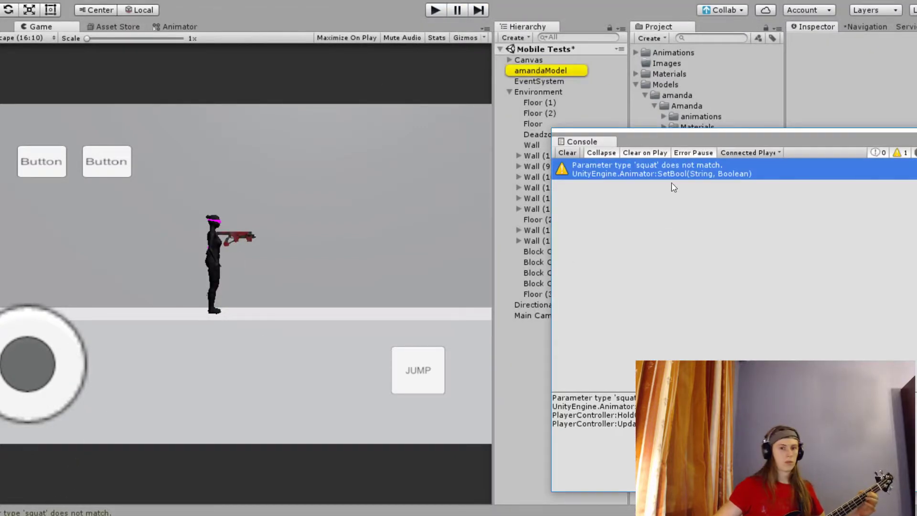
pyautogui.doubleClick(669, 170)
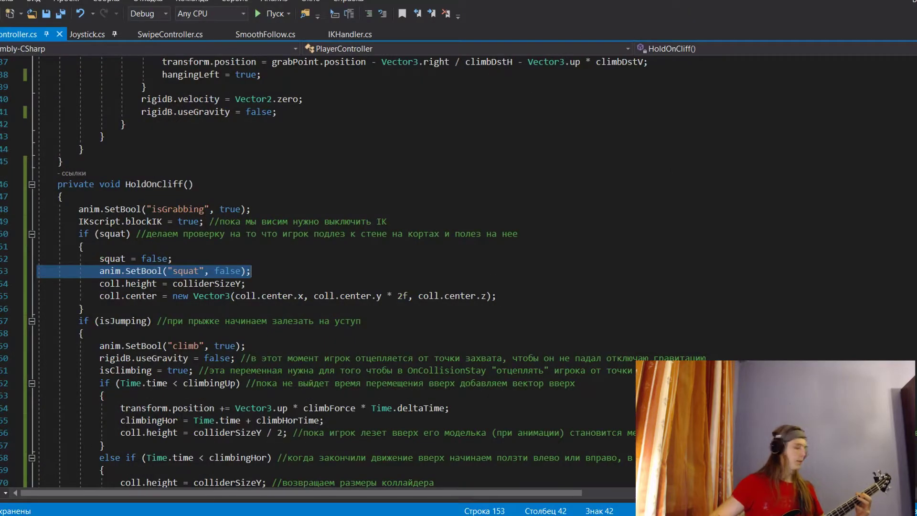